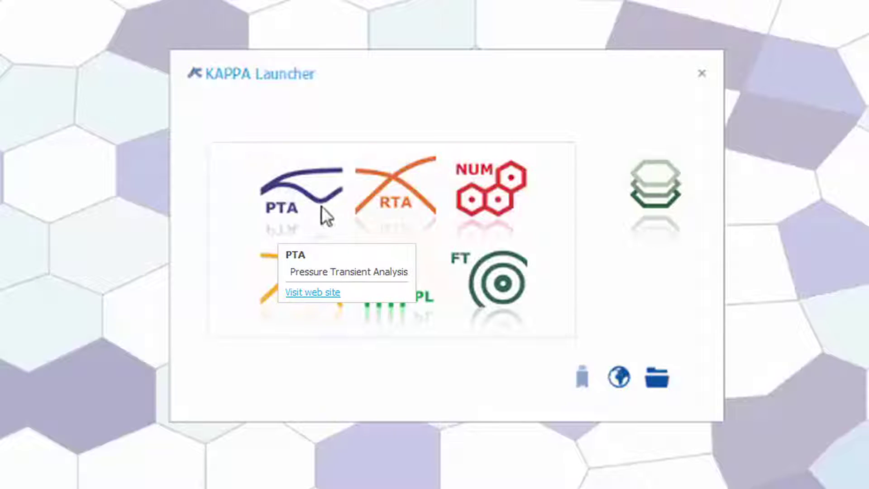
- Launch PTA from KAPPA Launcher and drag the dashed model curves left toward the log-log data
mouse_move(398, 224)
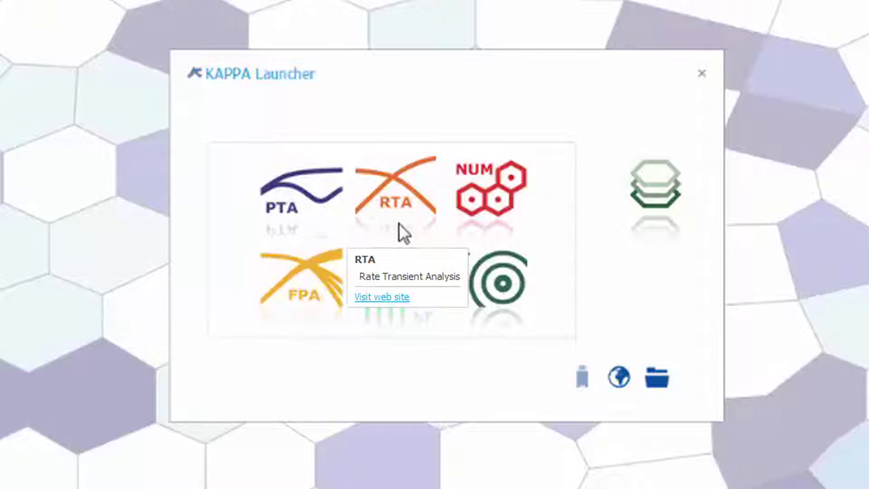
mouse_move(526, 222)
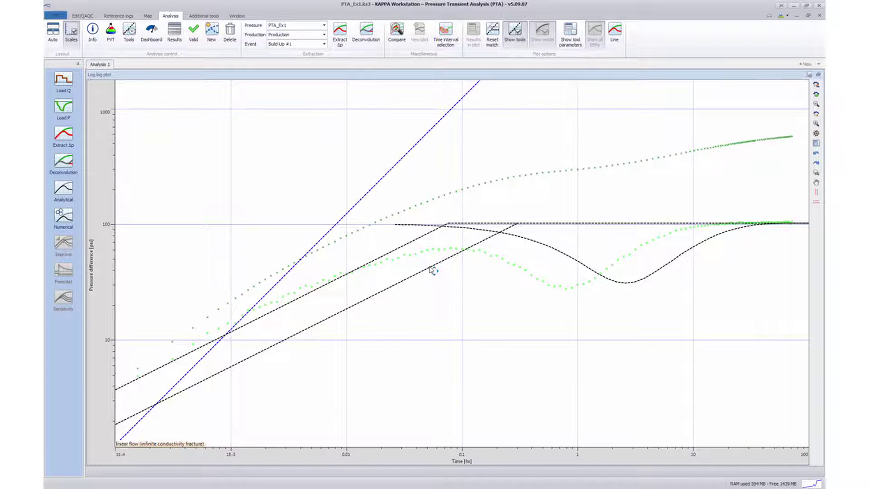
left_click_drag(433, 270, 355, 266)
left_click_drag(538, 265, 510, 266)
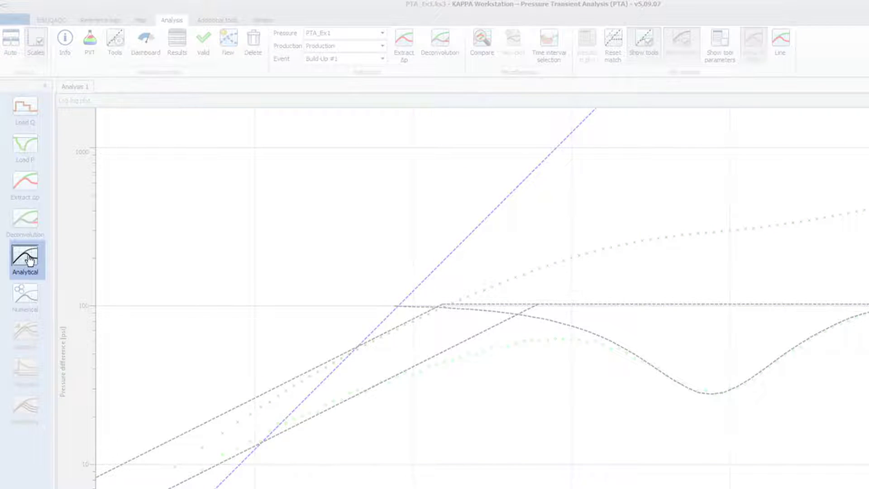
- Generate the analytical model curve, then run a regression to improve its match
left_click(25, 258)
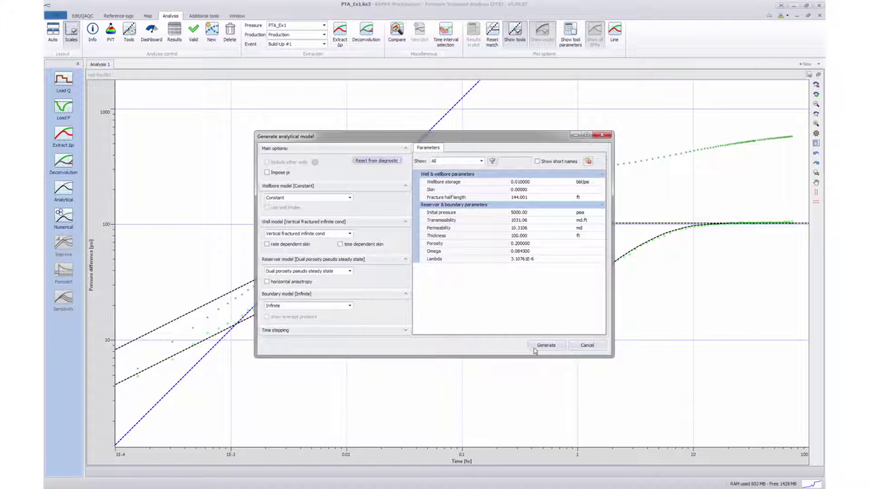
left_click(534, 349)
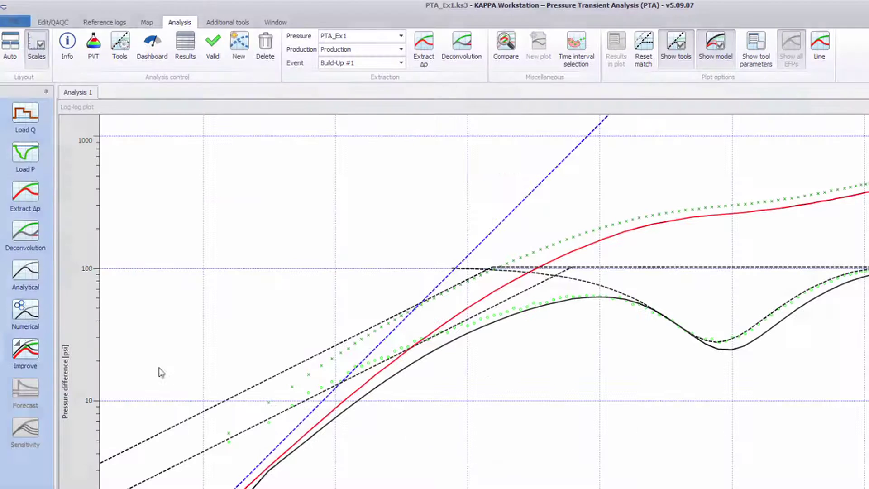
left_click(36, 349)
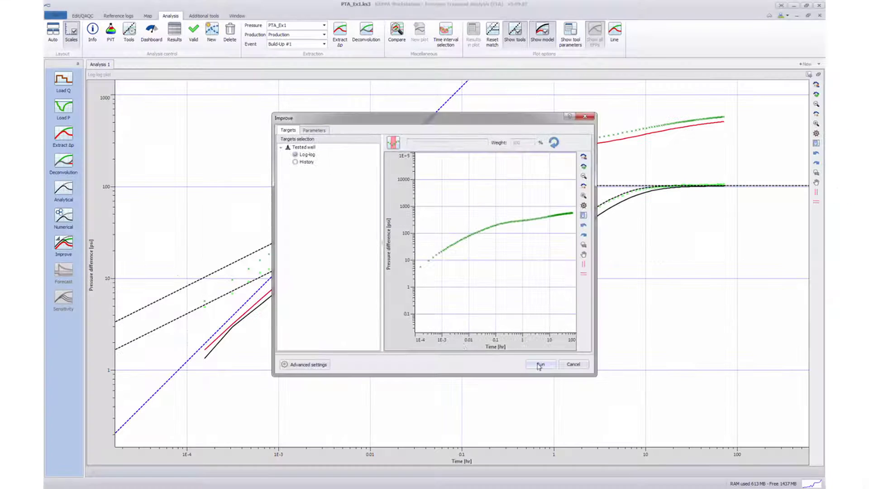
left_click(540, 363)
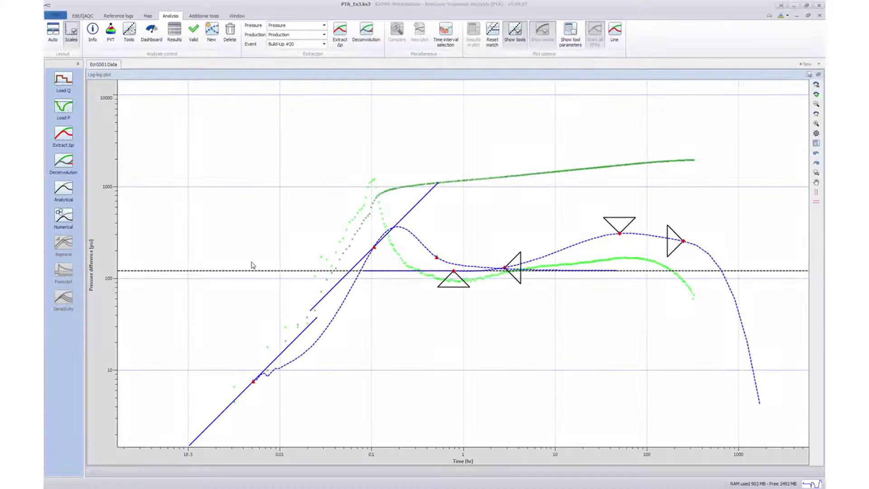
- Drag the radial flow level, storage hump, unit-slope line and boundary markers to fit the data
left_click_drag(249, 274, 240, 284)
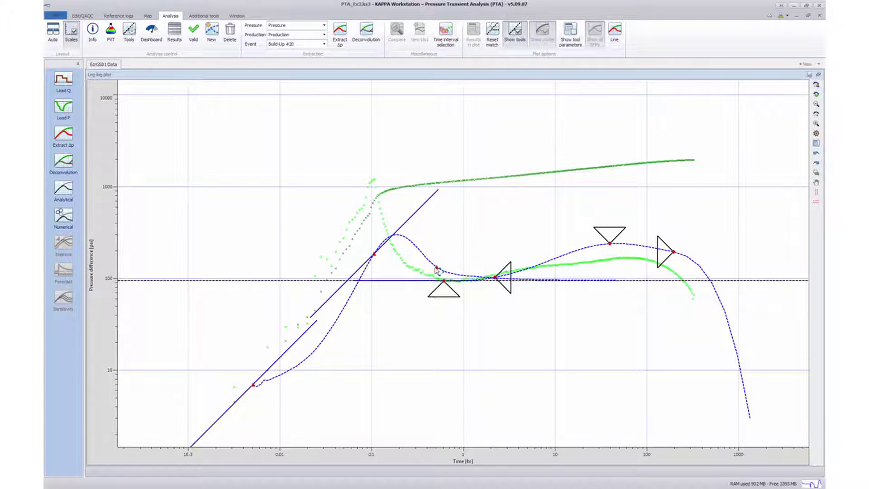
mouse_move(437, 270)
left_mouse_down()
mouse_move(413, 272)
mouse_move(409, 283)
left_mouse_up()
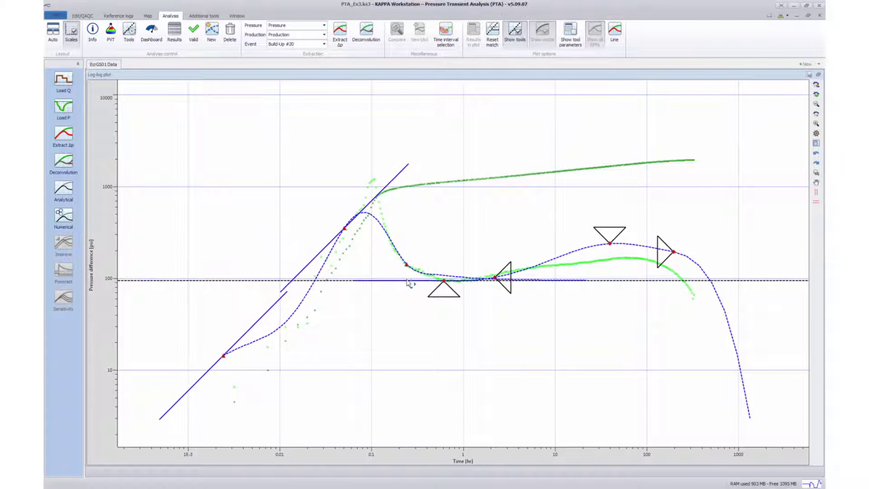
left_click_drag(224, 360, 239, 386)
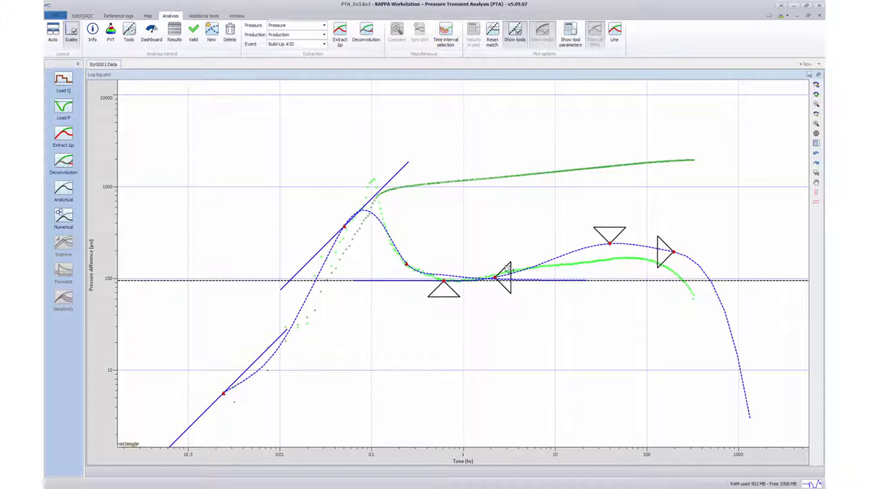
left_click_drag(508, 267, 516, 270)
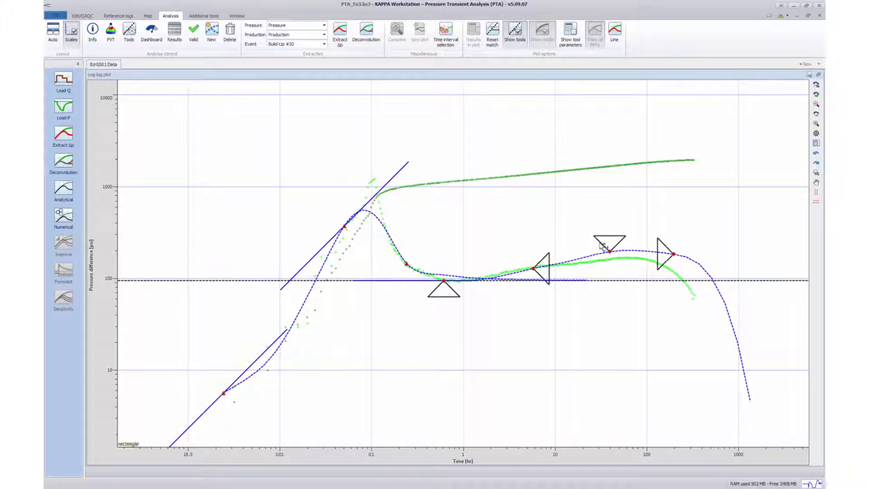
left_click_drag(603, 247, 587, 250)
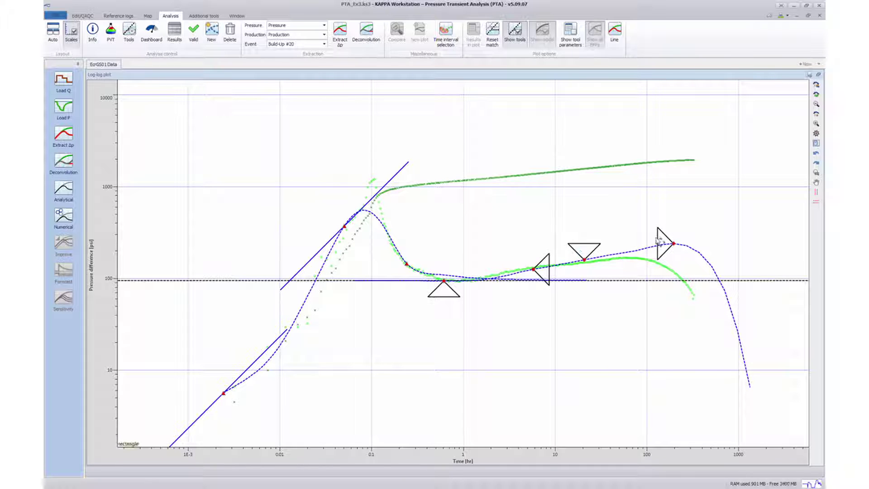
left_click_drag(654, 236, 633, 242)
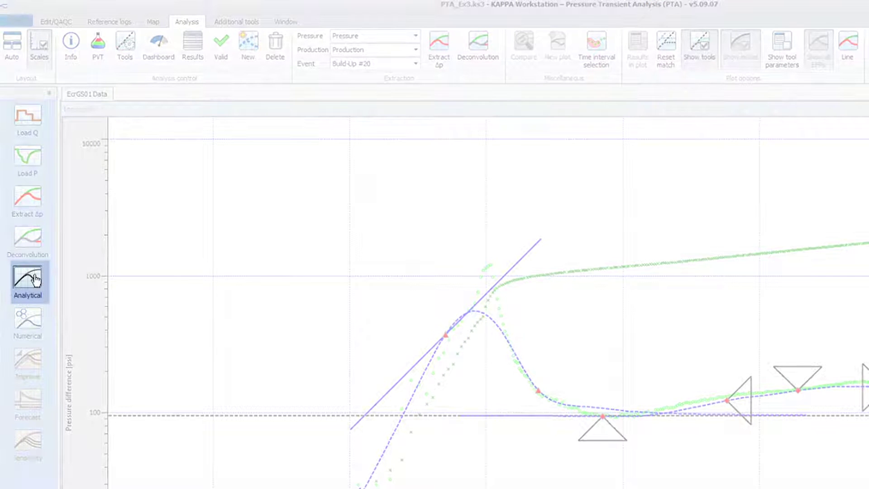
- Generate the analytical model curves and restore the multi-plot analysis layout
left_click(35, 279)
left_click(532, 348)
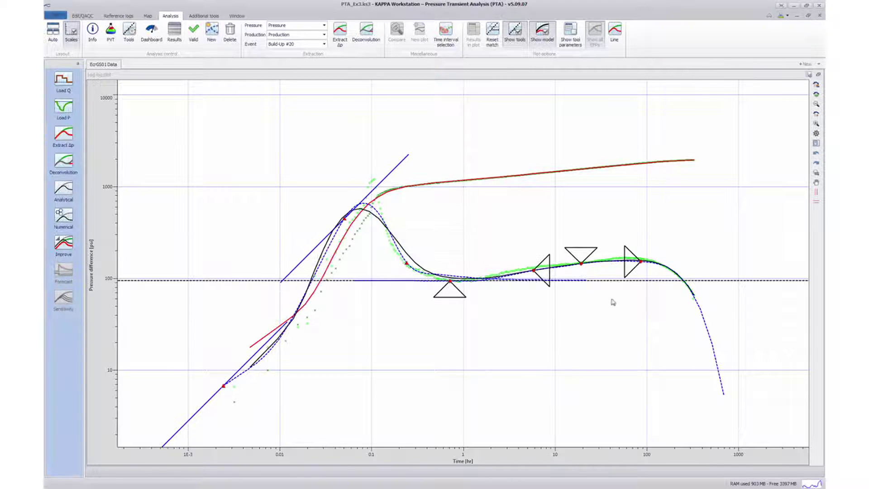
left_click(817, 75)
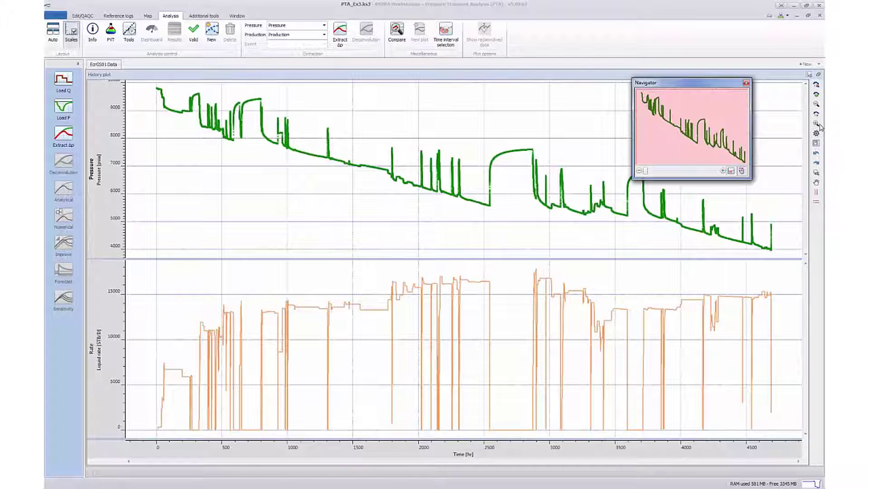
- Zoom the history to about 2380–3080 hr and 1200–2300 hr, then back to 0–4700 hr
left_click(820, 126)
left_click_drag(467, 128, 563, 230)
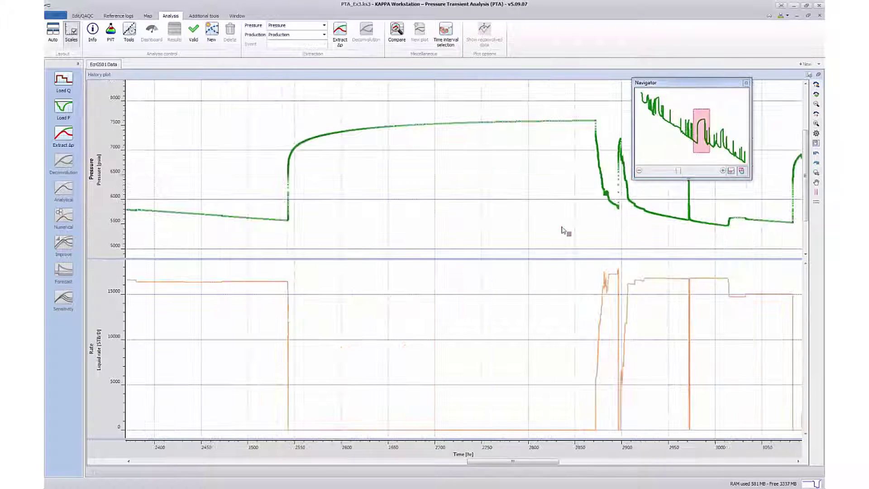
left_click(818, 119)
left_click_drag(312, 186, 469, 179)
left_click(743, 172)
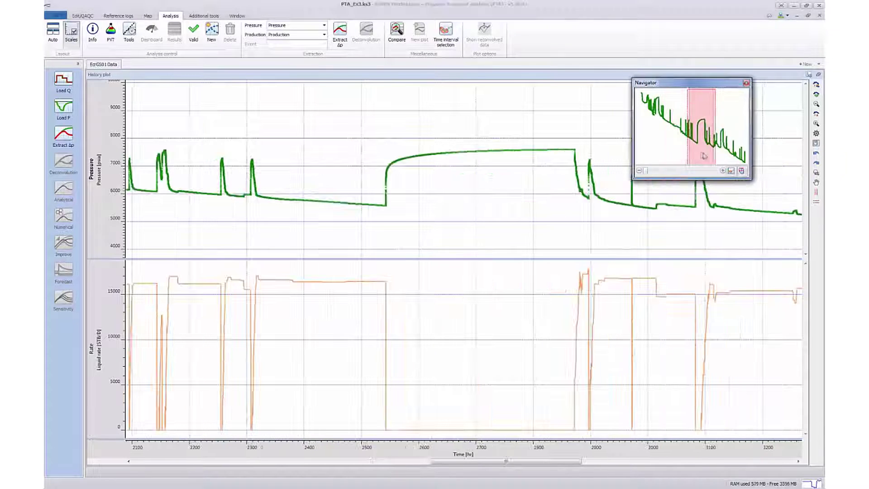
left_click(687, 120)
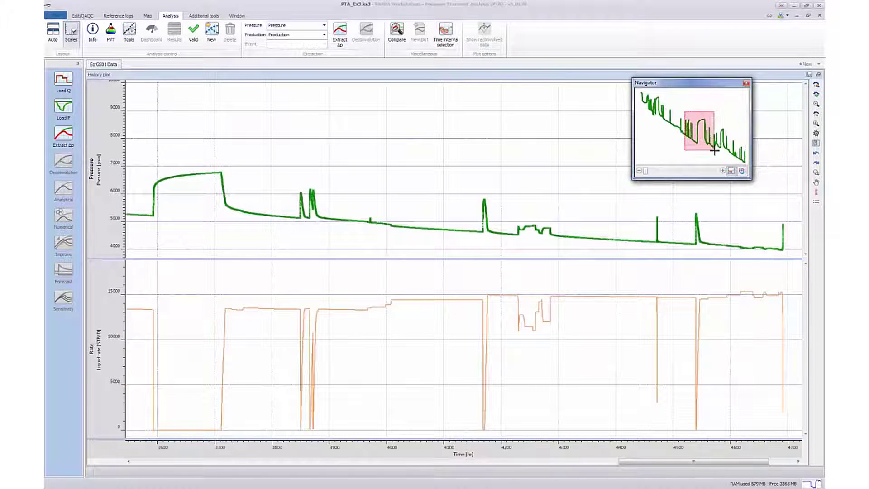
left_click(816, 123)
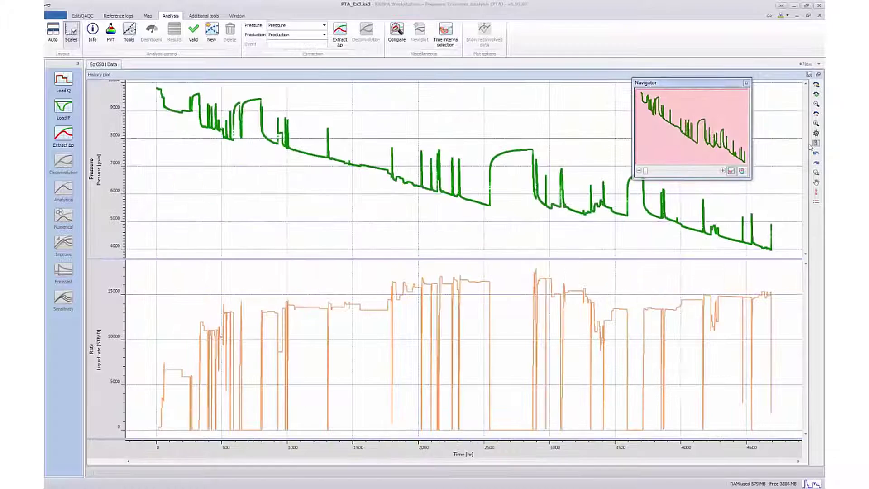
- Add legends to the pressure and rate plots, zoom pressure to 5200–7700 psia, then reset
left_click(817, 144)
left_click_drag(516, 138, 542, 221)
left_click(816, 153)
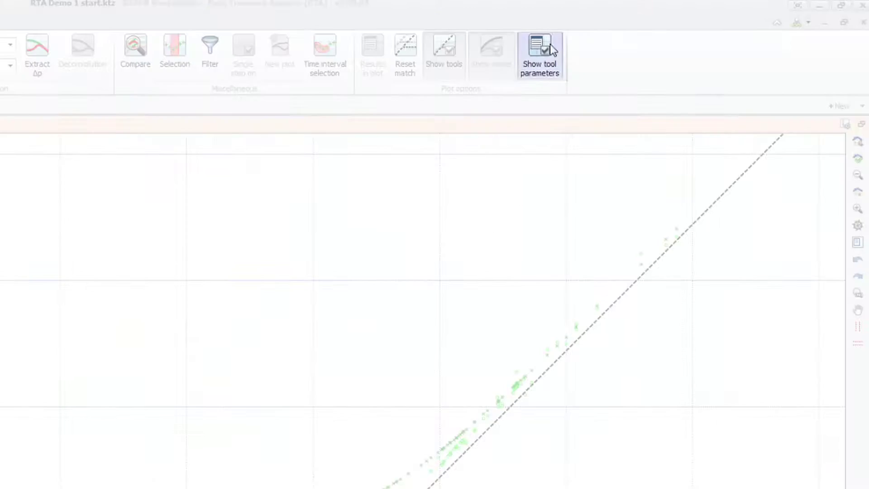
- Choose the rectangle boundary model, resize it north-south and east-west, and generate the analytical model
left_click(550, 44)
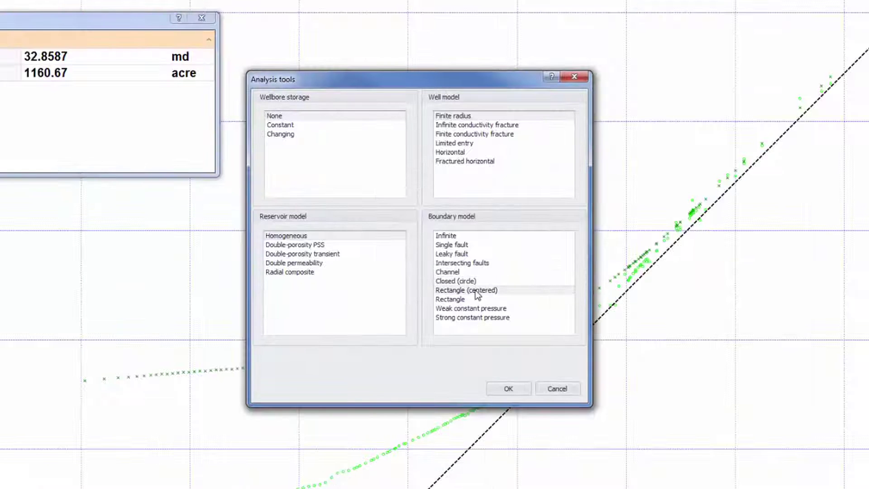
left_click(502, 391)
left_click_drag(420, 394, 392, 398)
mouse_move(483, 354)
left_mouse_down()
mouse_move(555, 323)
mouse_move(521, 325)
left_mouse_up()
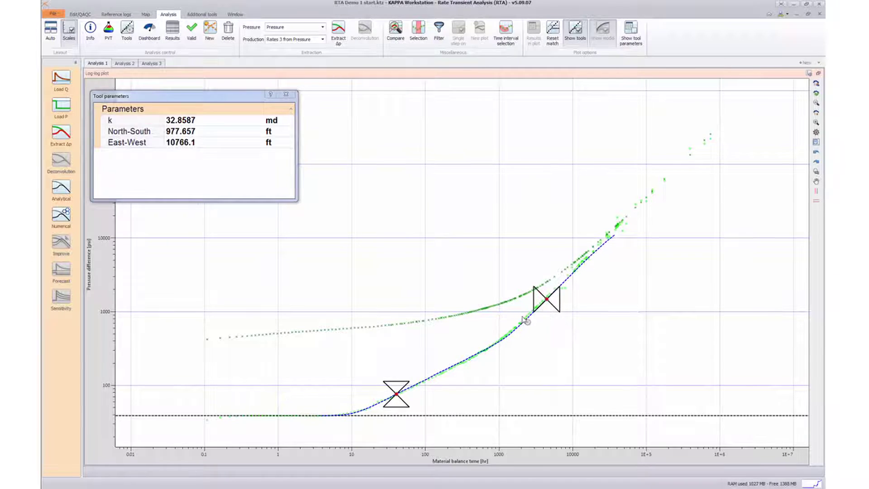
left_click(64, 188)
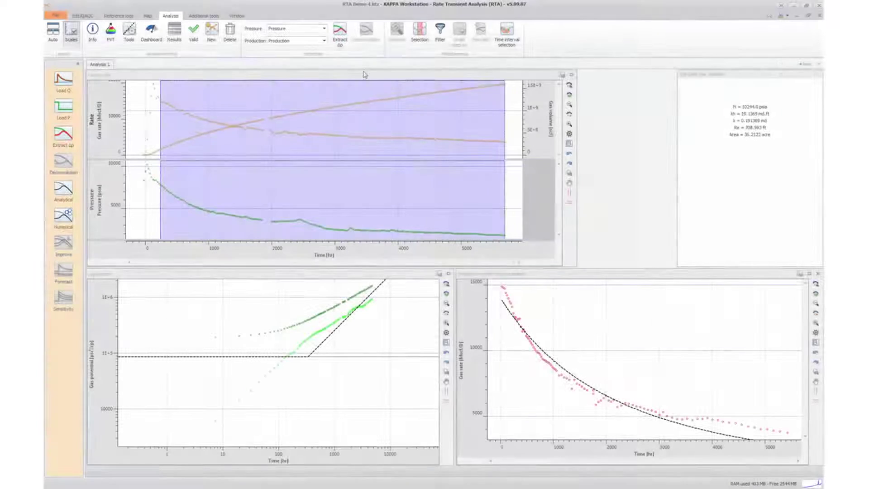
- Enlarge and split the decline plot, switch it to log(q) vs Q, and raise the decline line
double_click(496, 274)
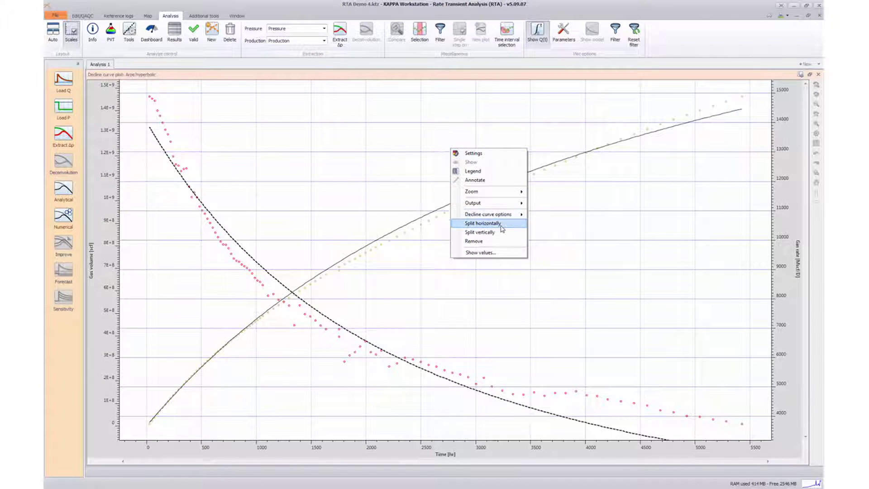
left_click(485, 225)
right_click(524, 182)
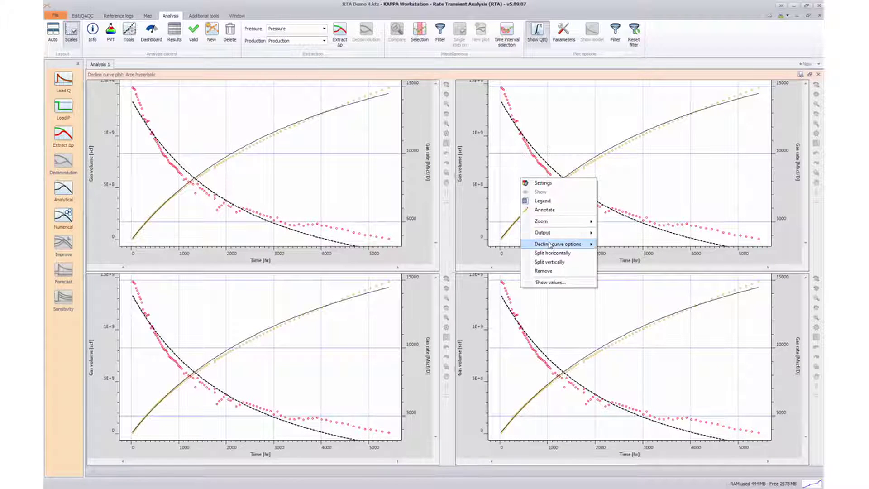
mouse_move(550, 245)
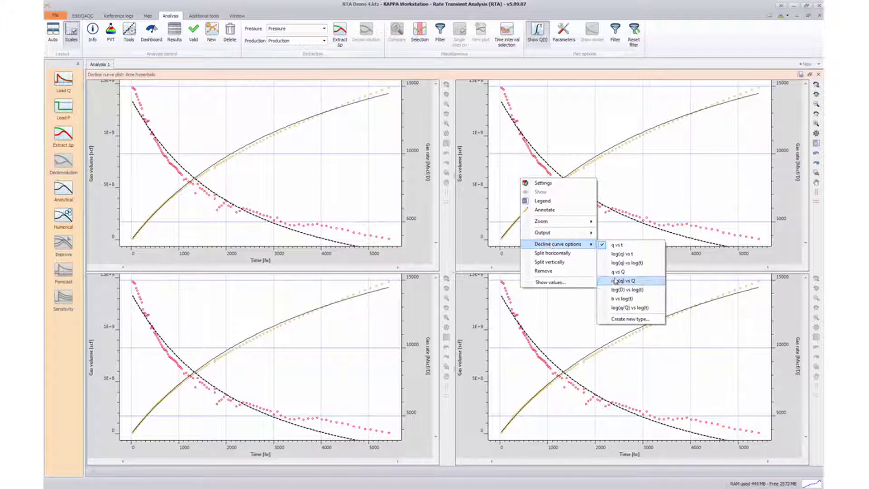
left_click(616, 281)
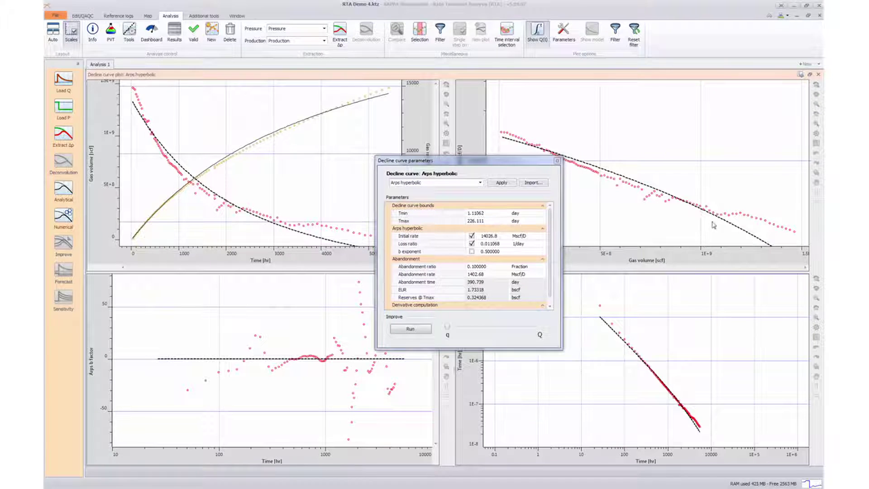
left_click_drag(714, 225, 679, 210)
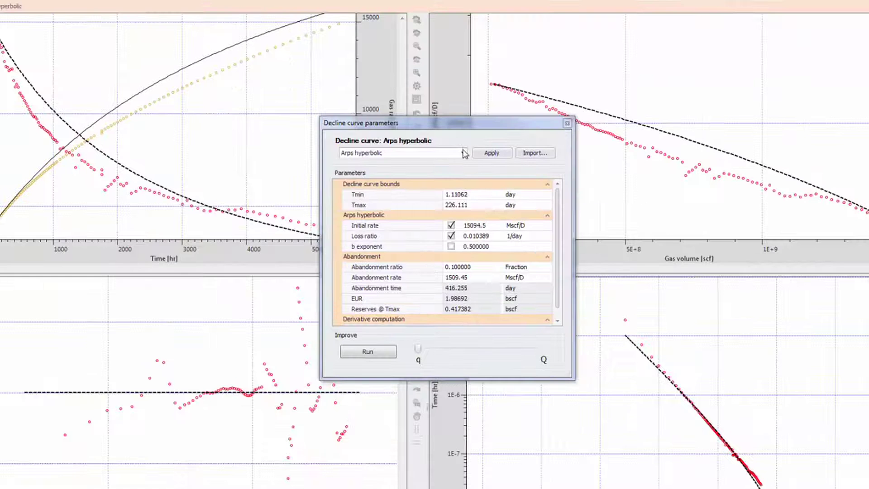
- Select the Duong decline with a variable b exponent, weight q versus Q, and run the fit
left_click(464, 153)
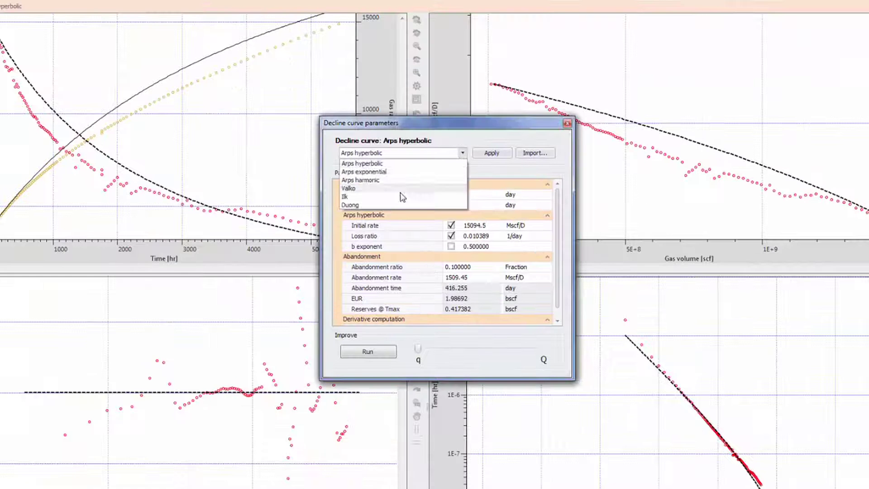
left_click(392, 207)
left_click(451, 246)
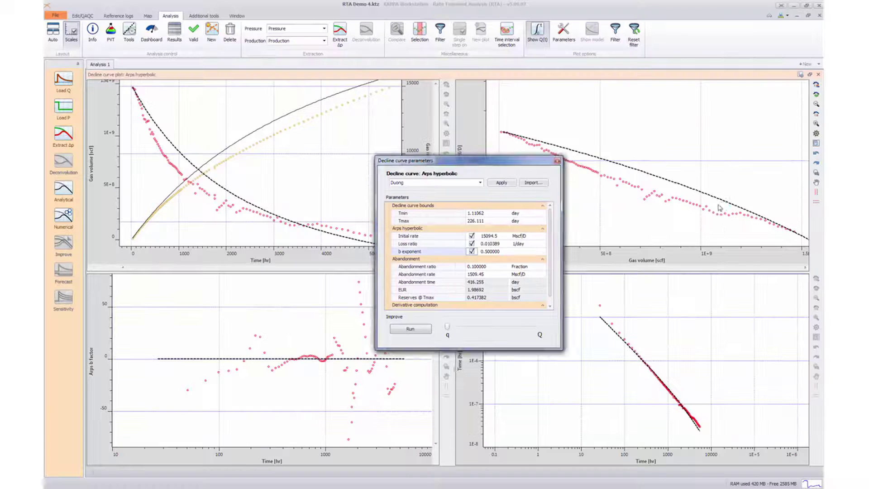
left_click_drag(448, 324, 502, 325)
left_click(428, 331)
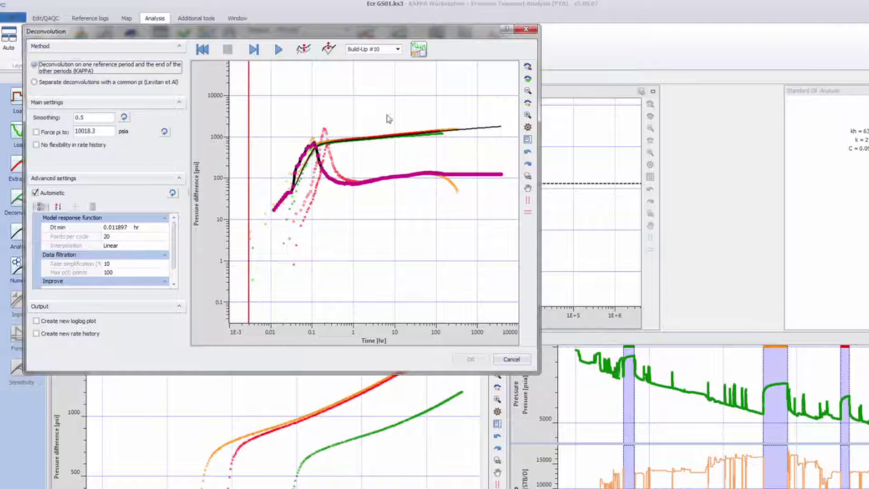
- Show reconvolution, bend the deconvolution's late-time tail upward, rerun it and accept the result
left_click(599, 69)
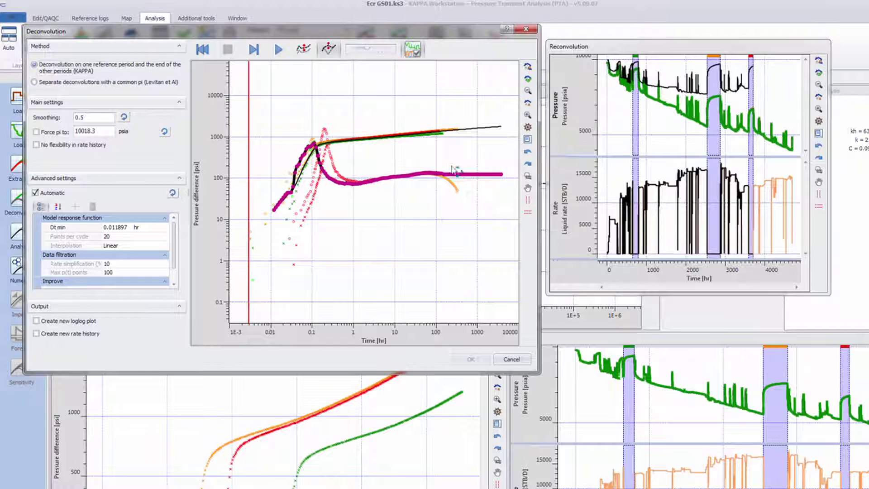
mouse_move(476, 176)
left_mouse_down()
mouse_move(470, 146)
mouse_move(501, 134)
left_mouse_up()
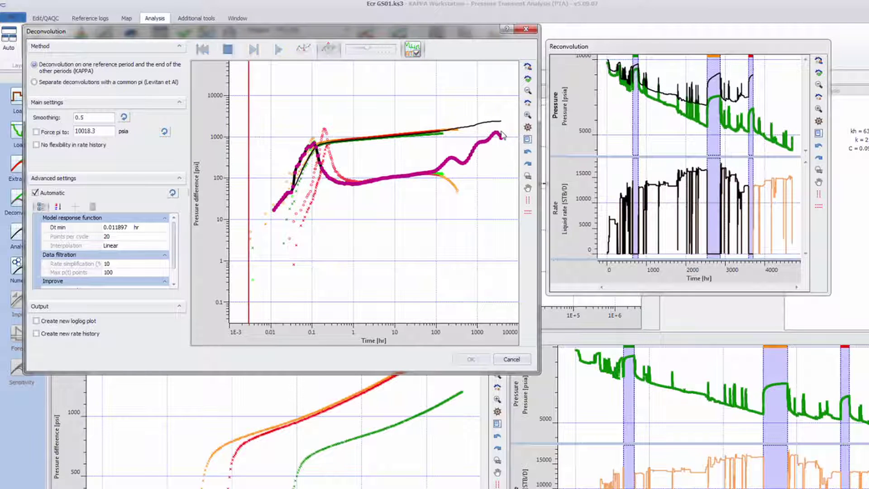
left_click(284, 49)
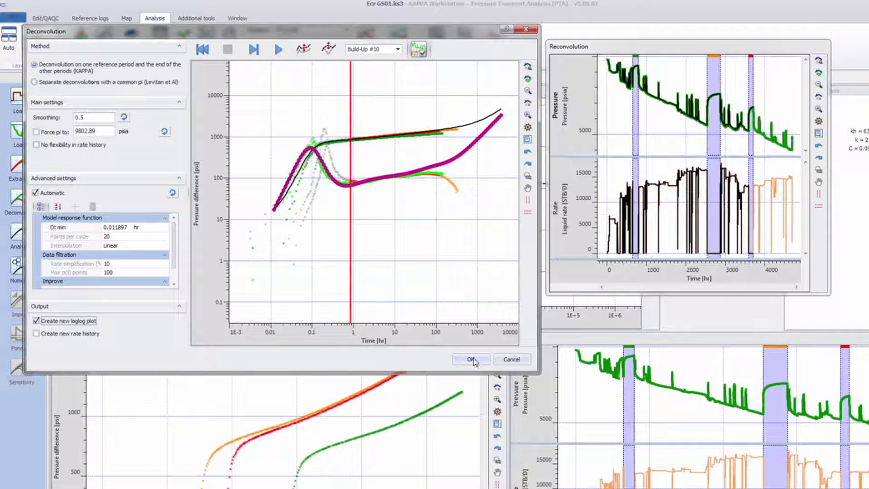
left_click(472, 359)
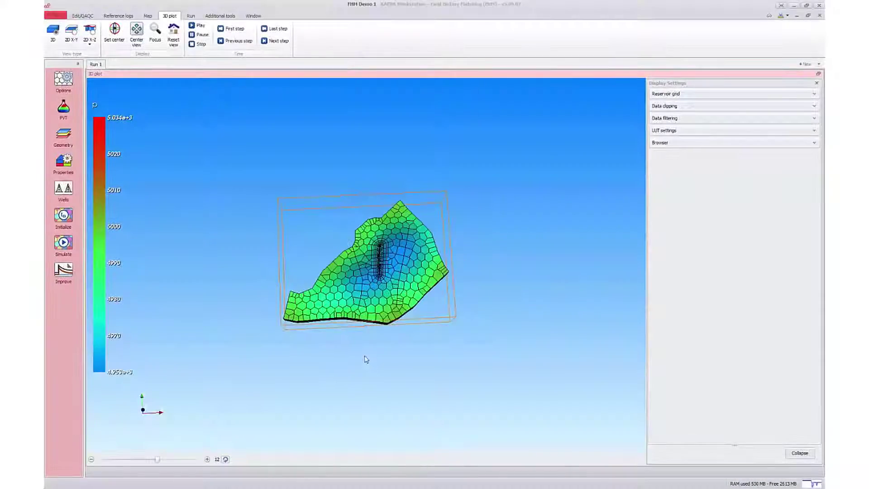
- Move the horizontal cross-section to 1863.54 m and draw a polyline for a vertical cross-section
scroll(366, 359, "up", 6)
left_click_drag(390, 335, 419, 302)
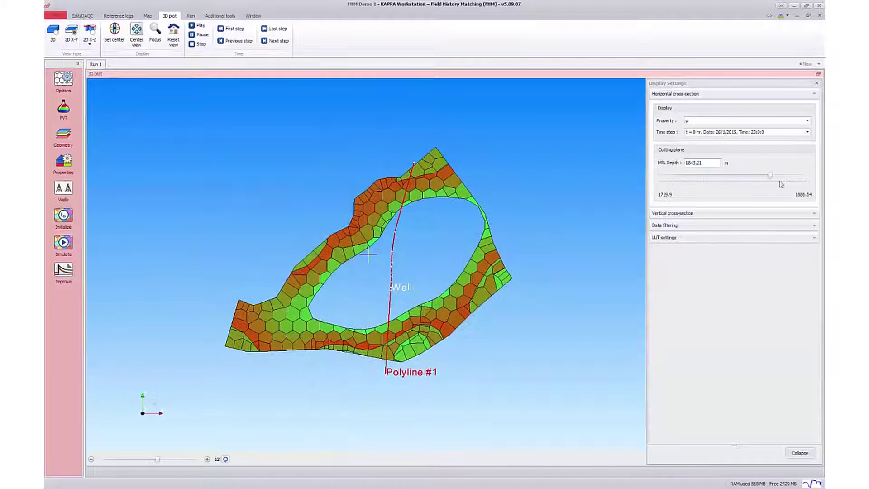
left_click_drag(773, 176, 721, 175)
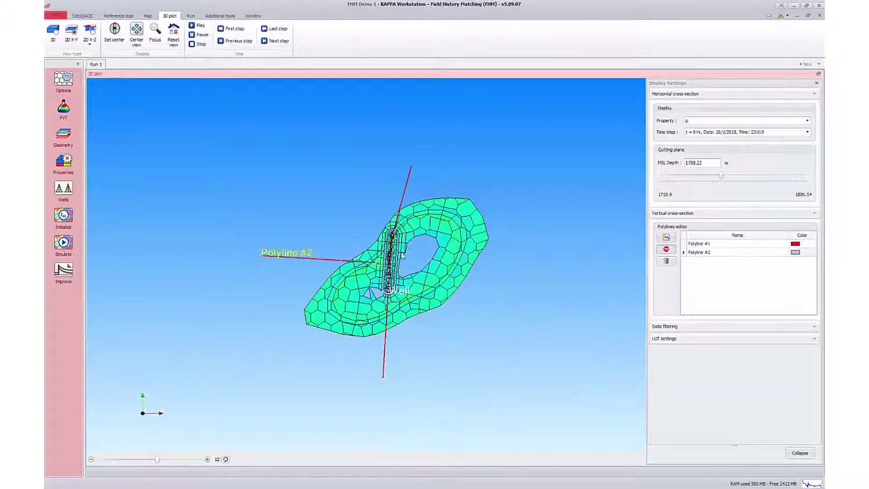
double_click(530, 293)
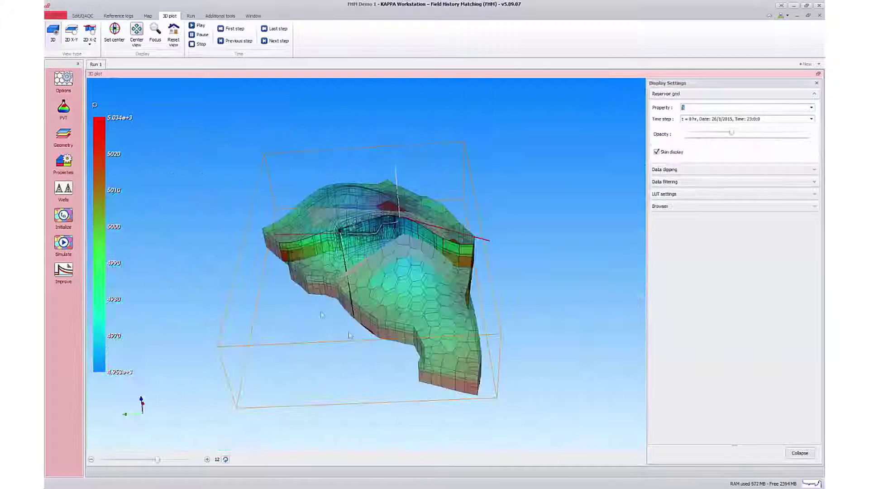
- Make the reservoir mesh translucent and rotate the model side-on to show the cross-section bands
left_click_drag(498, 235, 515, 228)
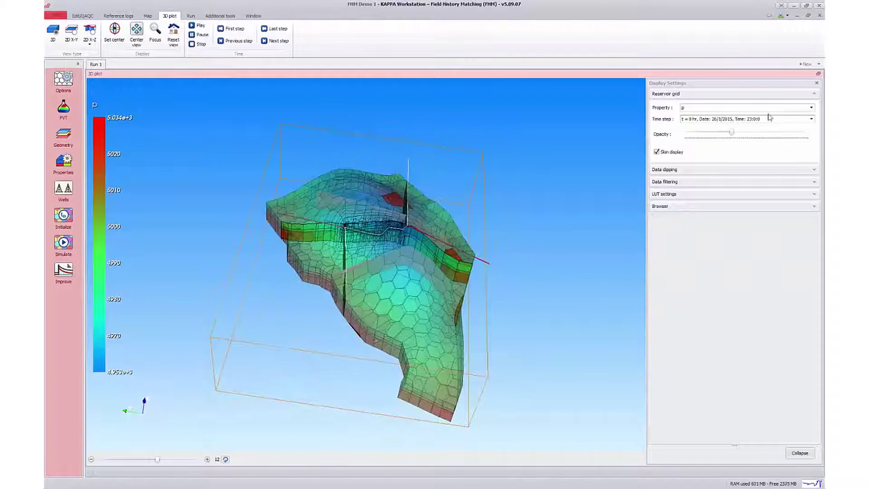
left_click_drag(734, 135, 754, 134)
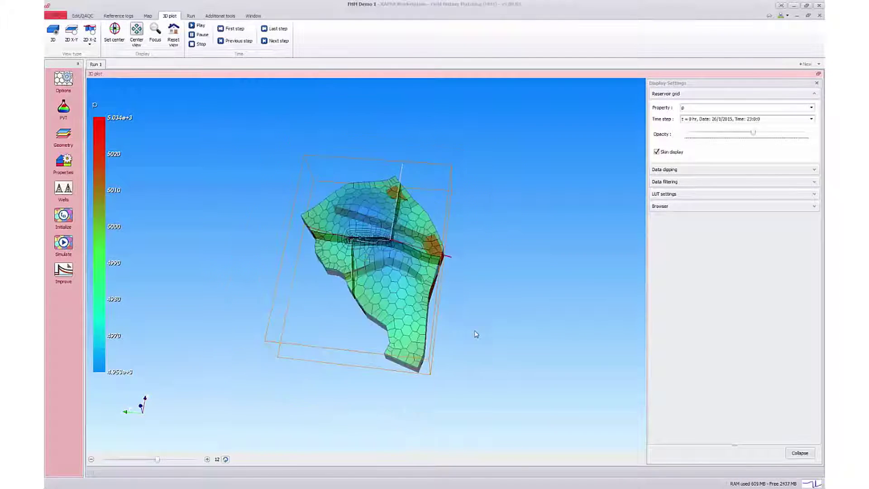
left_click(815, 207)
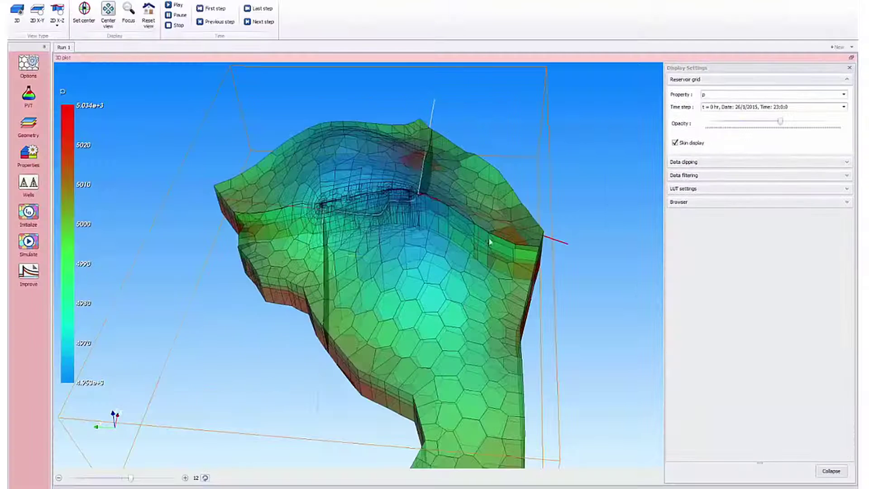
left_click_drag(768, 123, 723, 122)
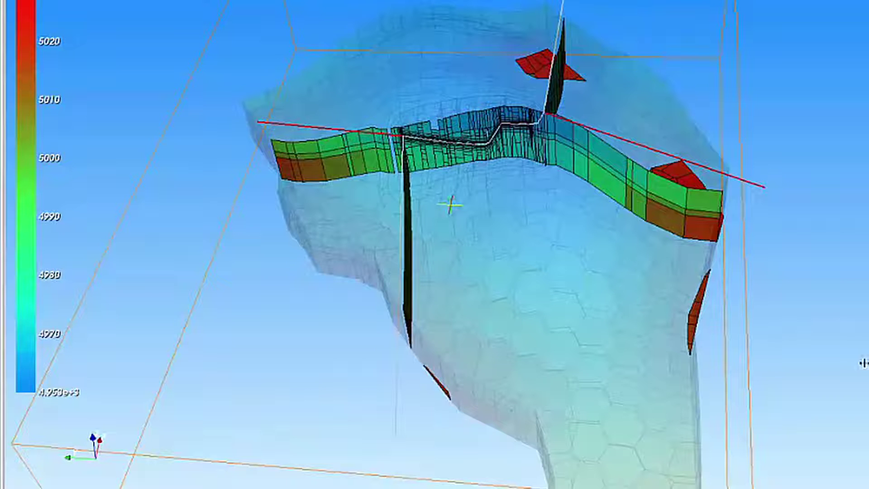
left_click_drag(863, 362, 675, 350)
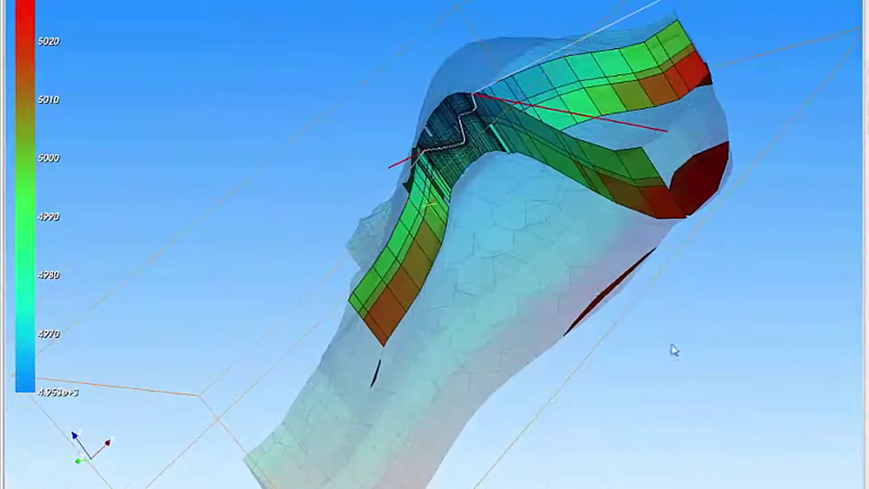
left_click_drag(765, 26, 257, 241)
left_click_drag(250, 309, 262, 324)
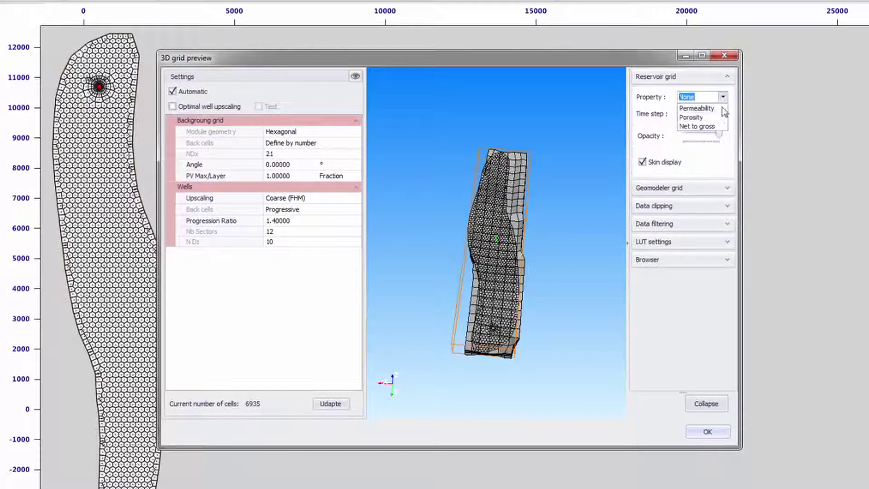
- Colour the reservoir grid by Porosity and make it more transparent
left_click(692, 117)
scroll(464, 227, "up", 5)
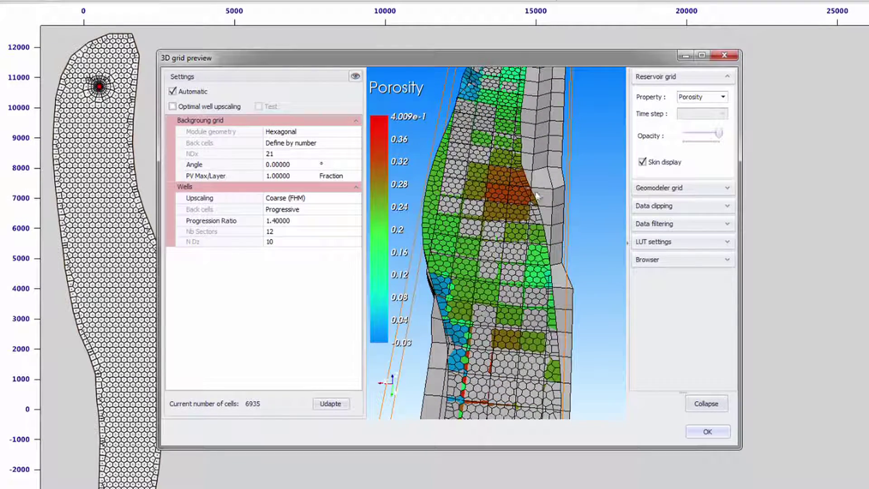
mouse_move(719, 133)
left_mouse_down()
mouse_move(710, 132)
mouse_move(719, 134)
left_mouse_up()
- Show the geomodeler grid coloured by Phi and set the reservoir grid opacity to 73
left_click(727, 188)
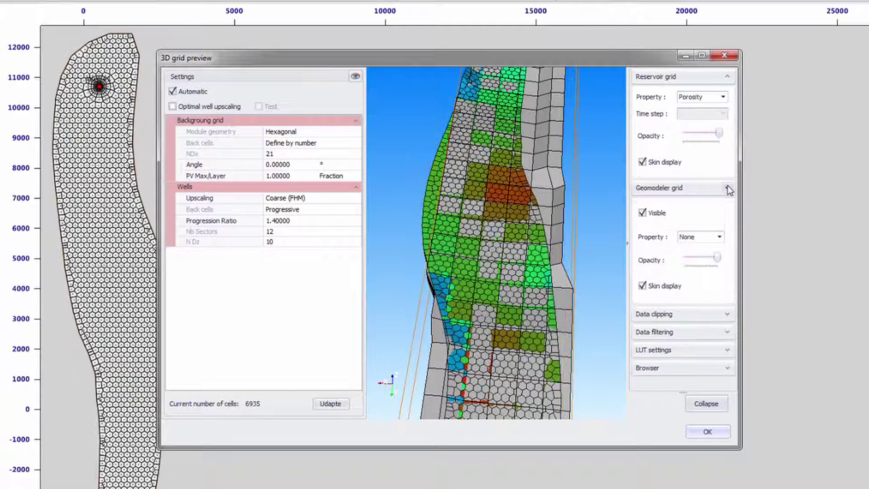
left_click(661, 215)
left_click(661, 214)
left_click(719, 237)
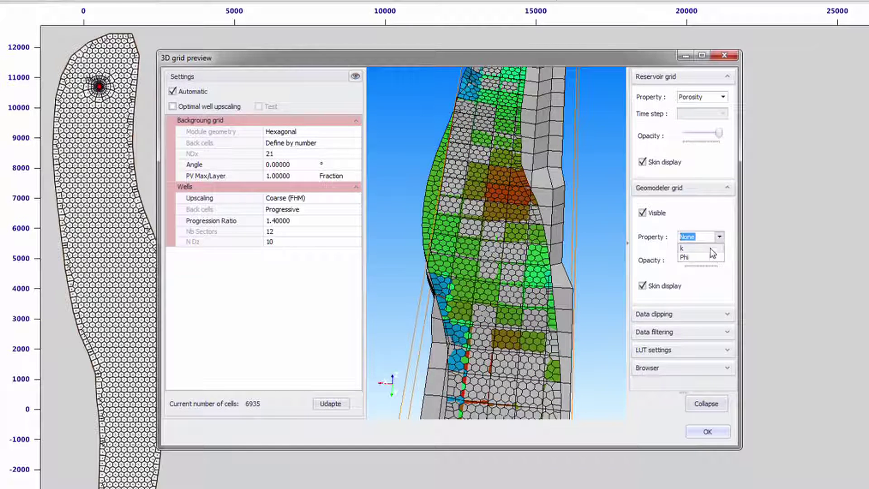
left_click(709, 252)
mouse_move(711, 257)
left_mouse_down()
mouse_move(695, 259)
mouse_move(710, 257)
left_mouse_up()
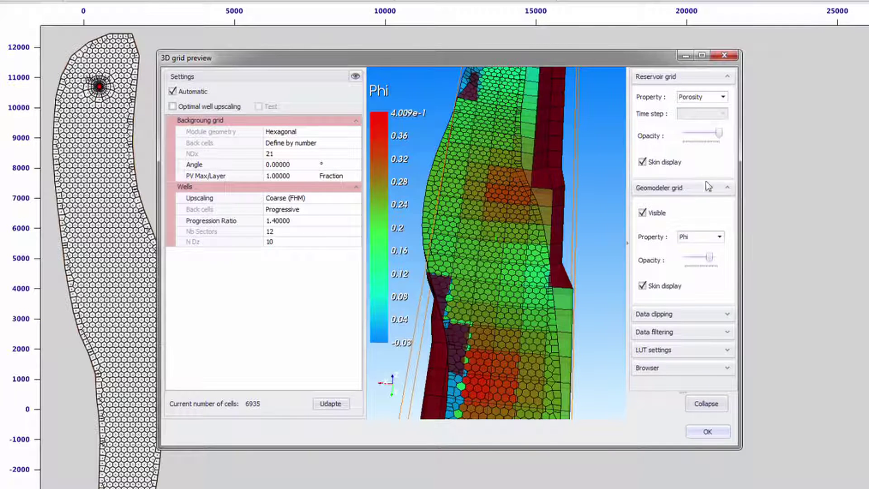
left_click_drag(719, 133, 708, 140)
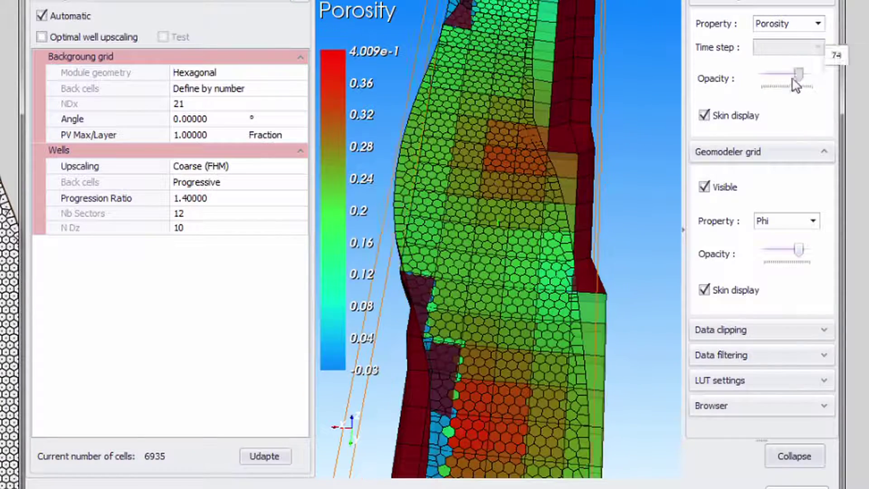
left_click_drag(795, 83, 804, 111)
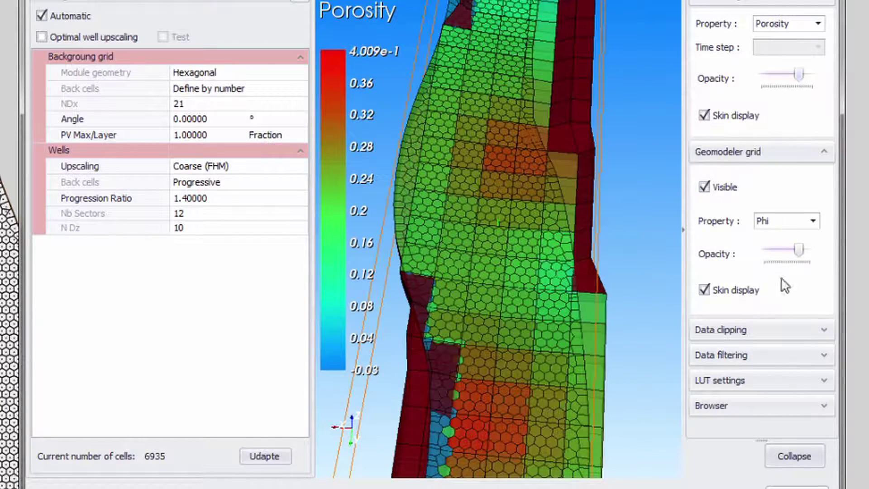